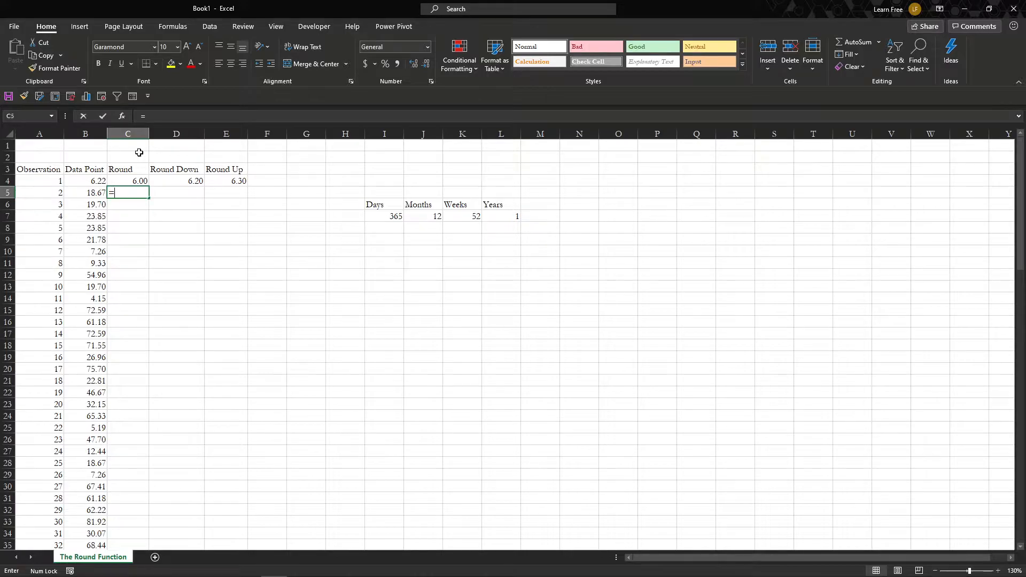
- Enter =ROUND(B5,0) in C5 to round the second data point to a whole number
type("round")
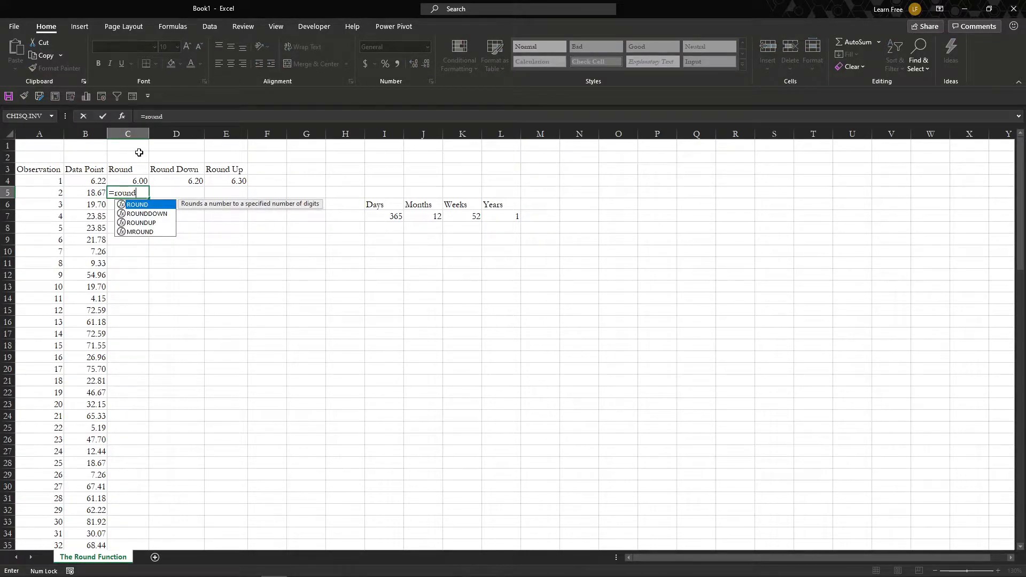
key("Tab")
key("Left")
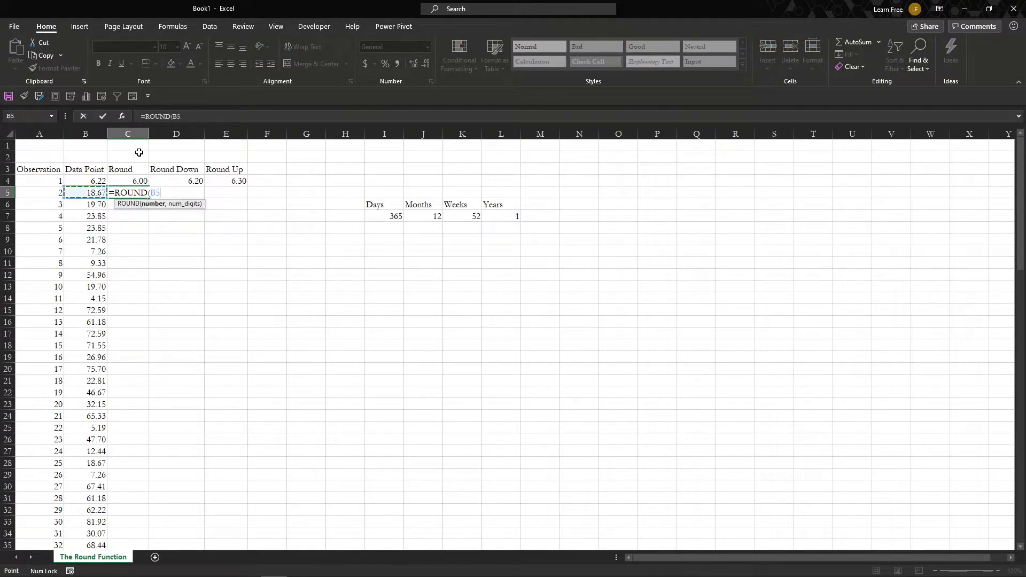
type(",0)")
key("Return")
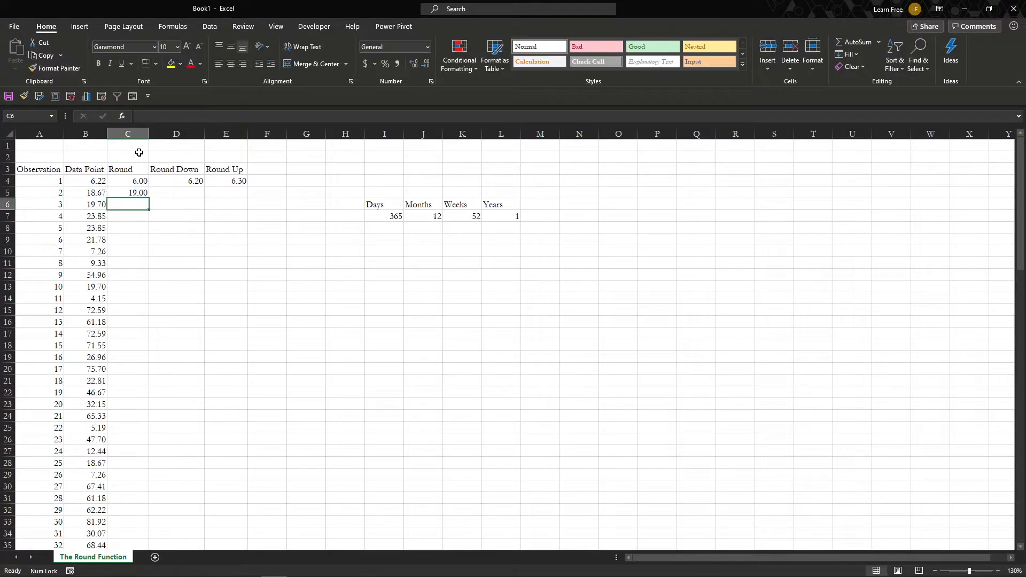
- Fill the ROUND formula in C5 down the rest of the Round column
key("Up")
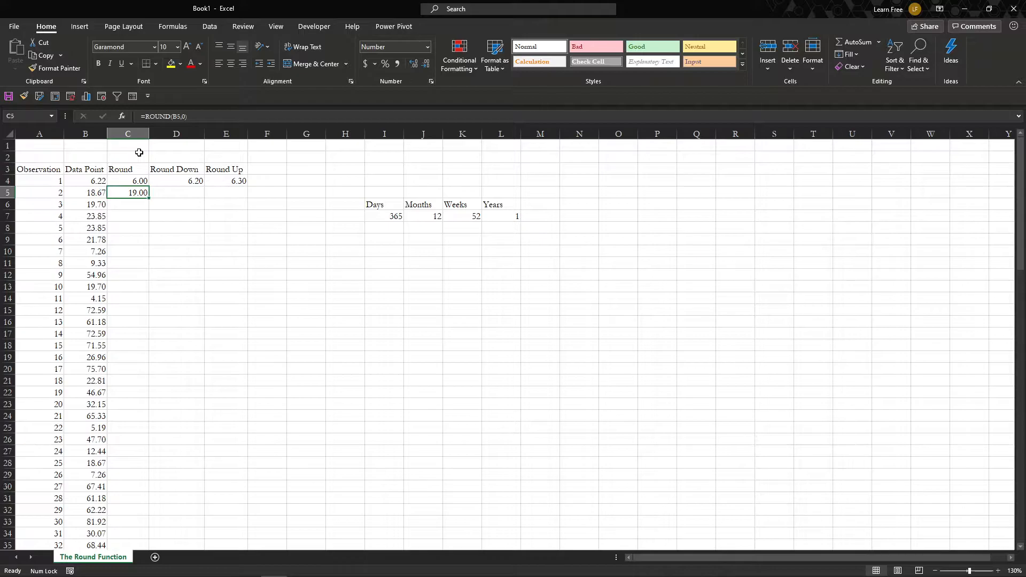
key("Right")
key("Left")
double_click(149, 198)
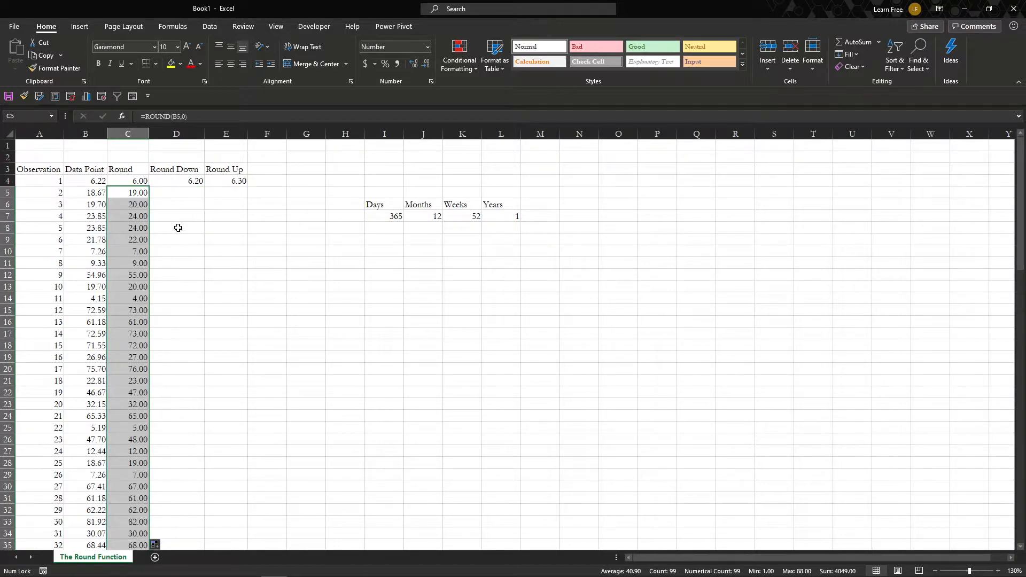
- Enter a ROUNDDOWN formula in D5 that rounds B5 down to 0 decimal places
left_click(184, 194)
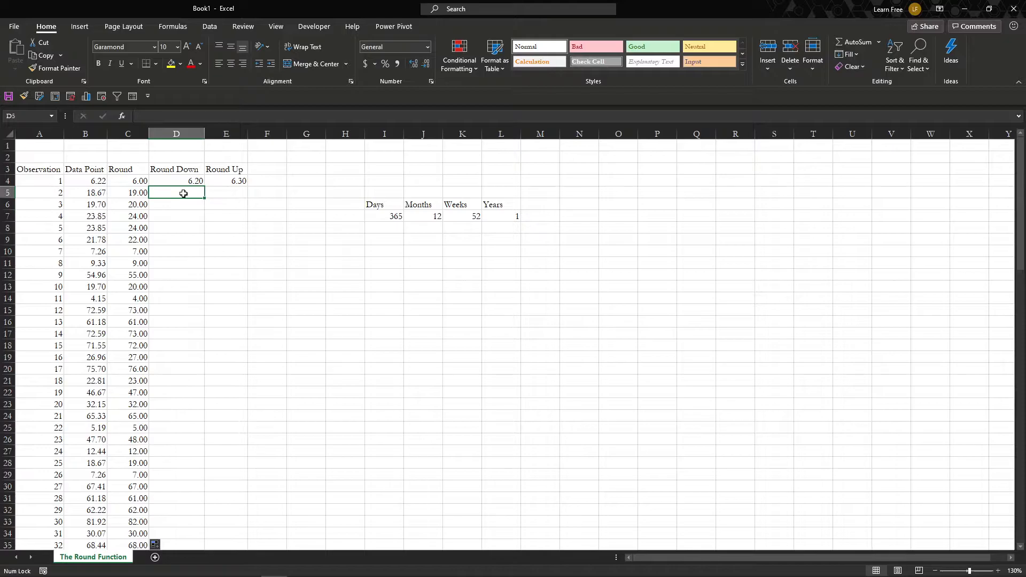
key("Left")
key("Left")
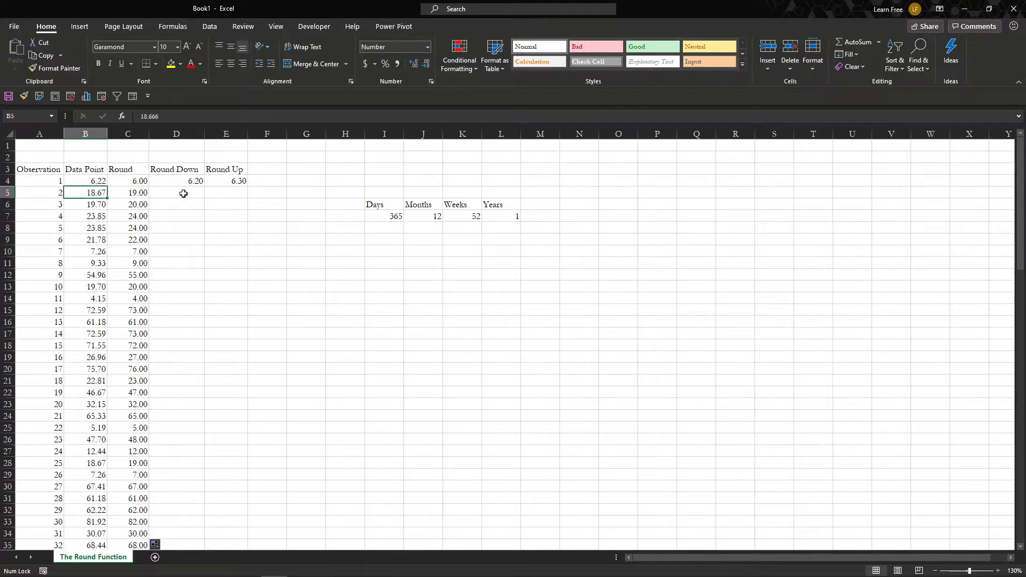
key("Right")
key("Right")
type("=round")
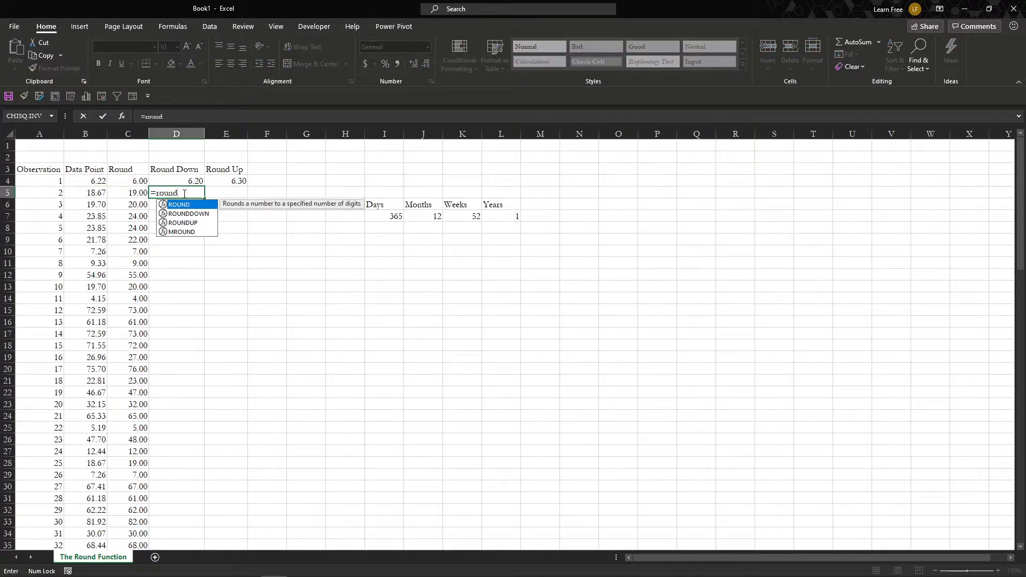
key("Down")
key("Tab")
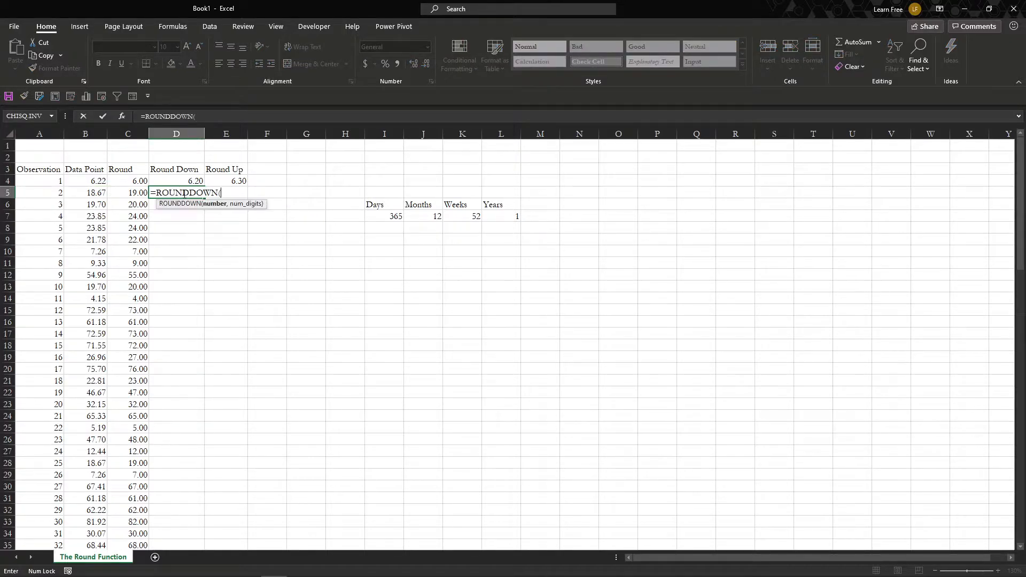
key("Left")
key("Left")
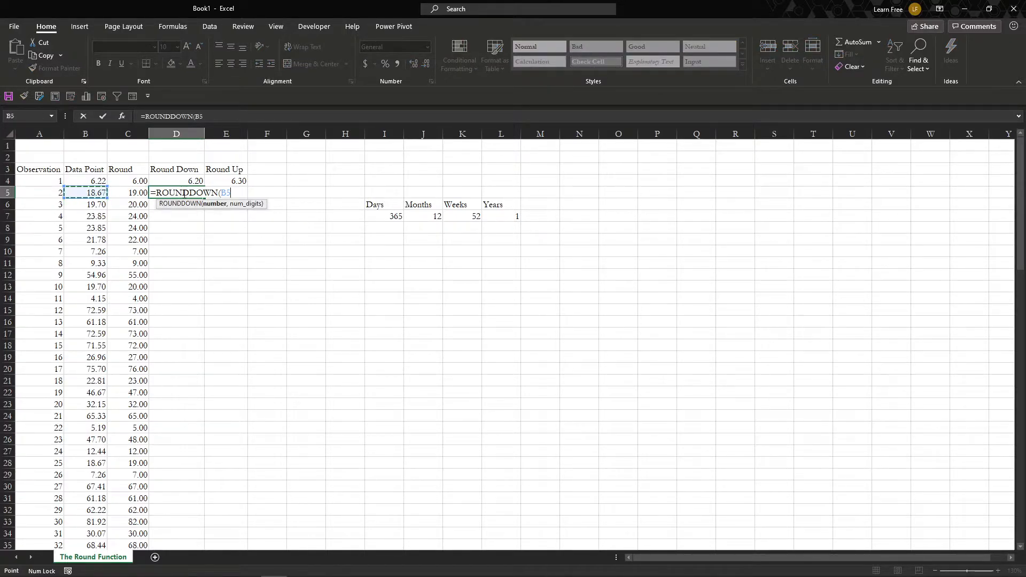
type(",0")
key("Return")
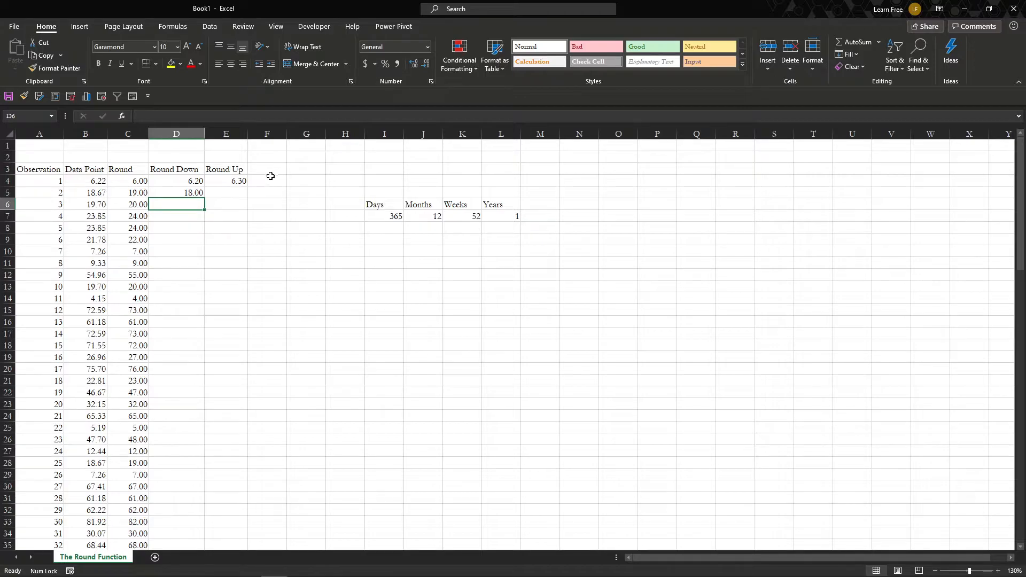
- Replace the formula in D5 with =ROUNDDOWN(B5,1) to round down to one decimal place
left_click(194, 192)
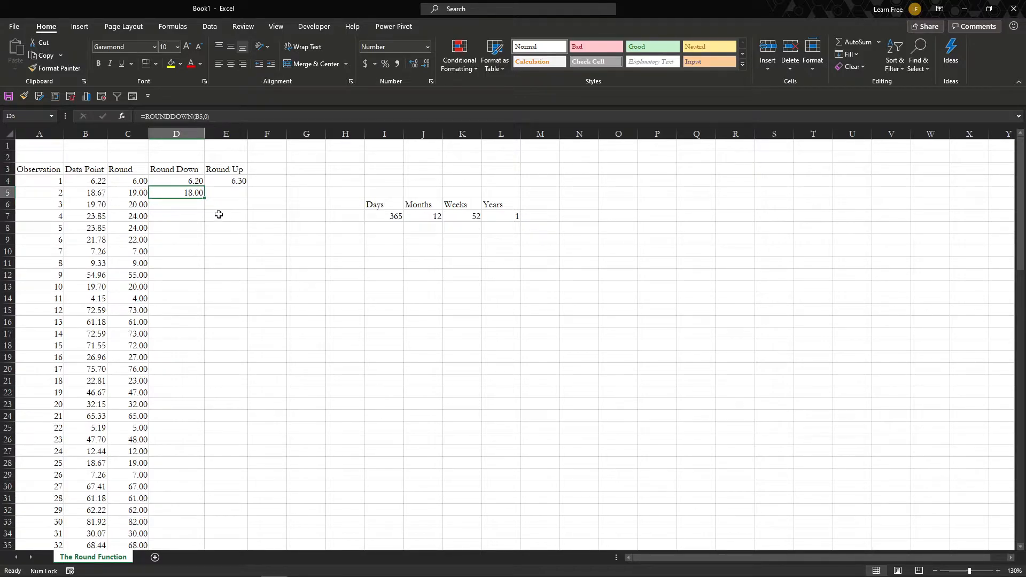
type("=ROUND(")
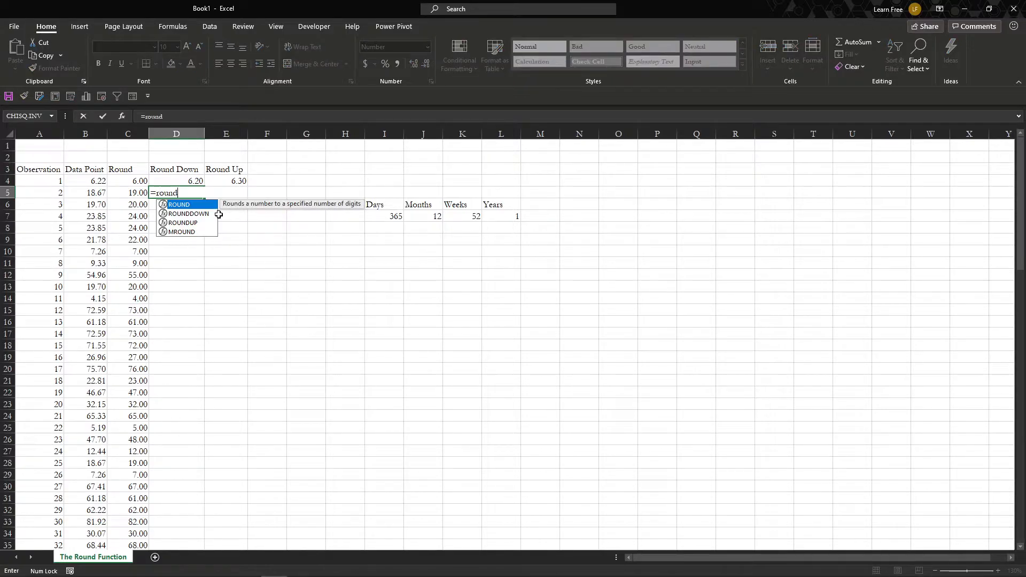
key("BackSpace")
type("d")
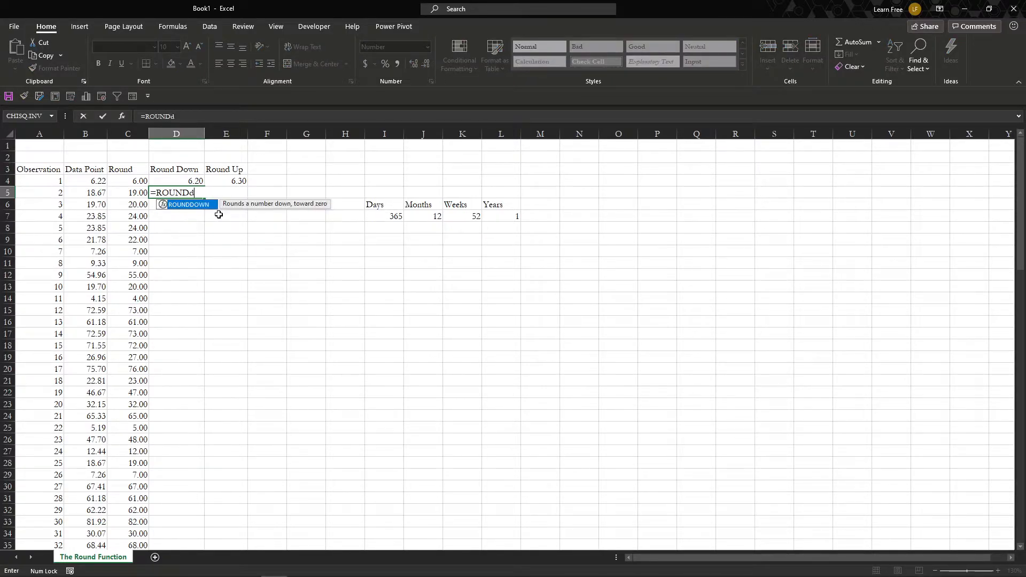
key("Tab")
left_click(85, 193)
type(",")
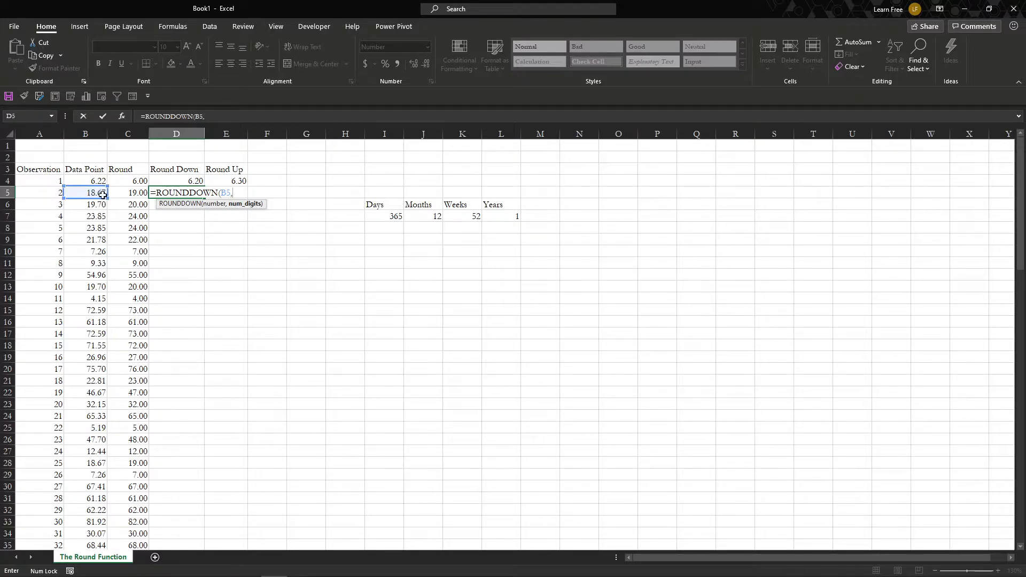
type("1)")
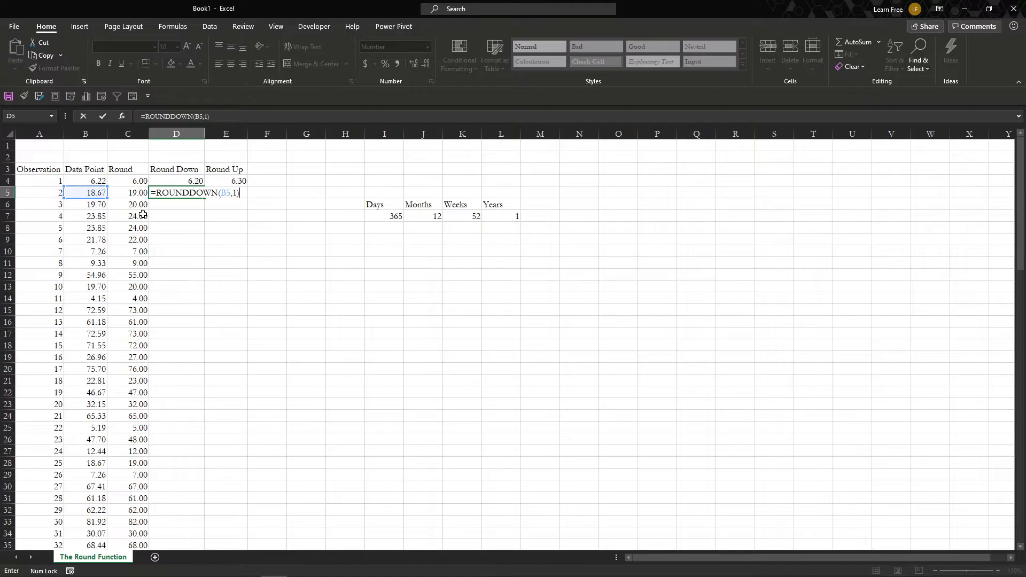
key("Return")
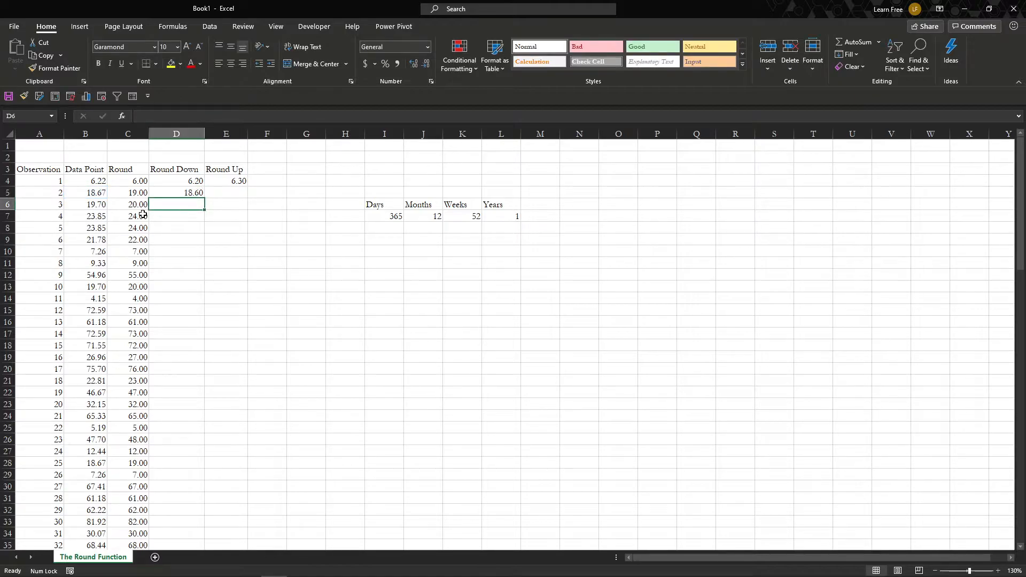
- Enter a ROUNDUP formula in E5 that rounds B5 up to 1 decimal place
key("Up")
key("Right")
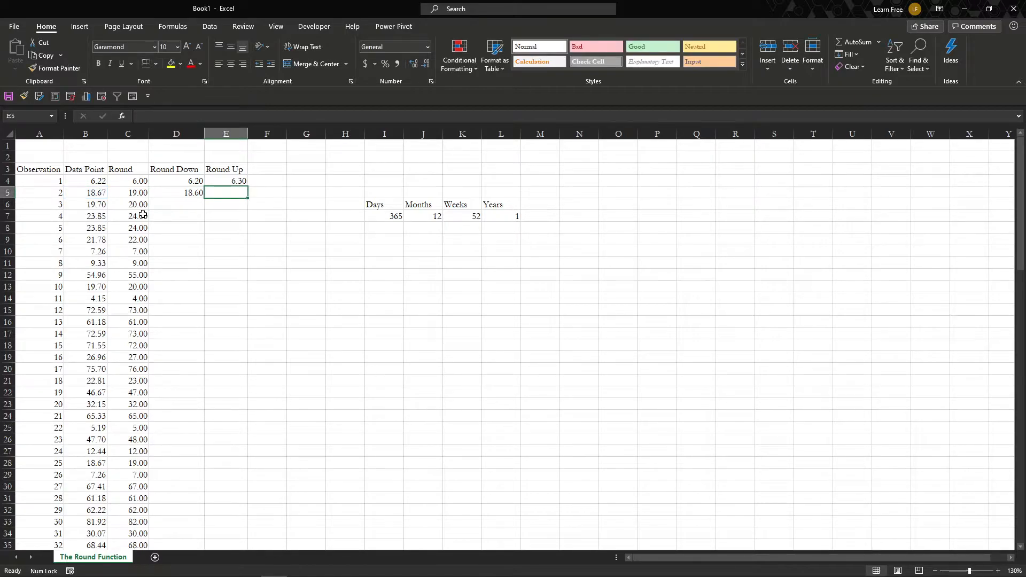
key("Left")
key("Left")
key("Left")
key("Right")
key("Right")
key("Right")
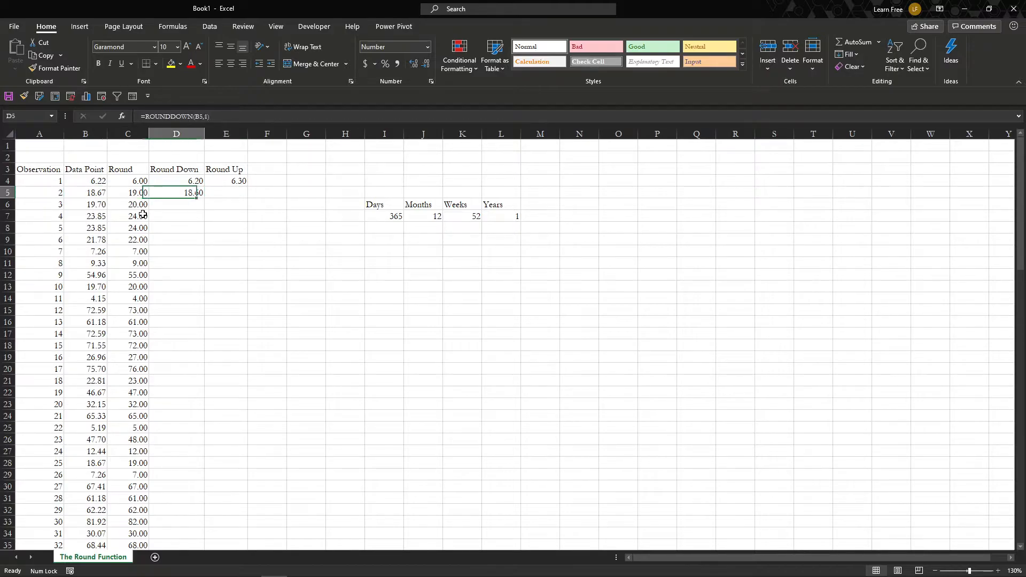
type("=roun")
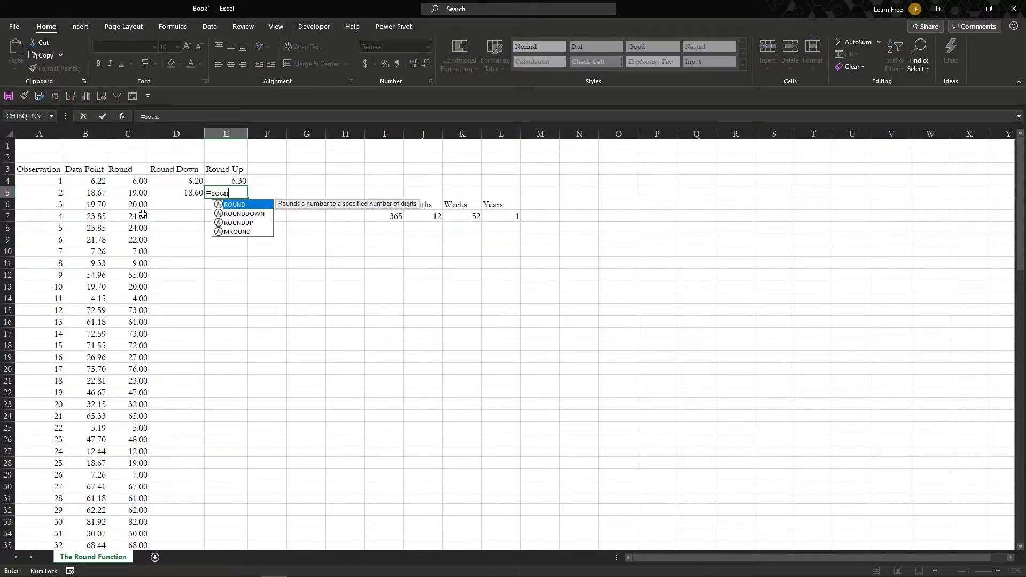
type("dup")
key("Tab")
key("Left")
key("Left")
key("Left")
type(",")
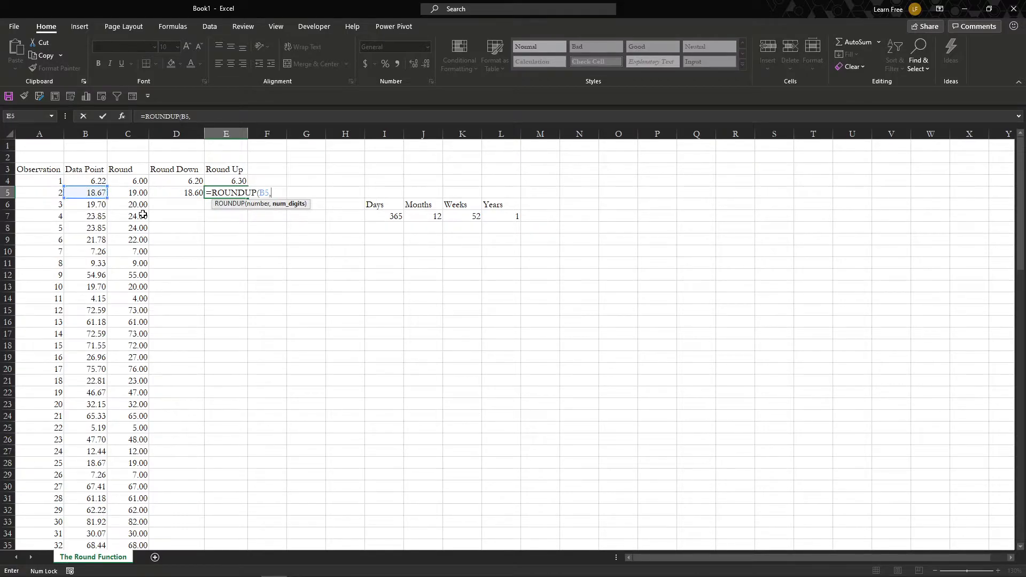
type("1")
key("Return")
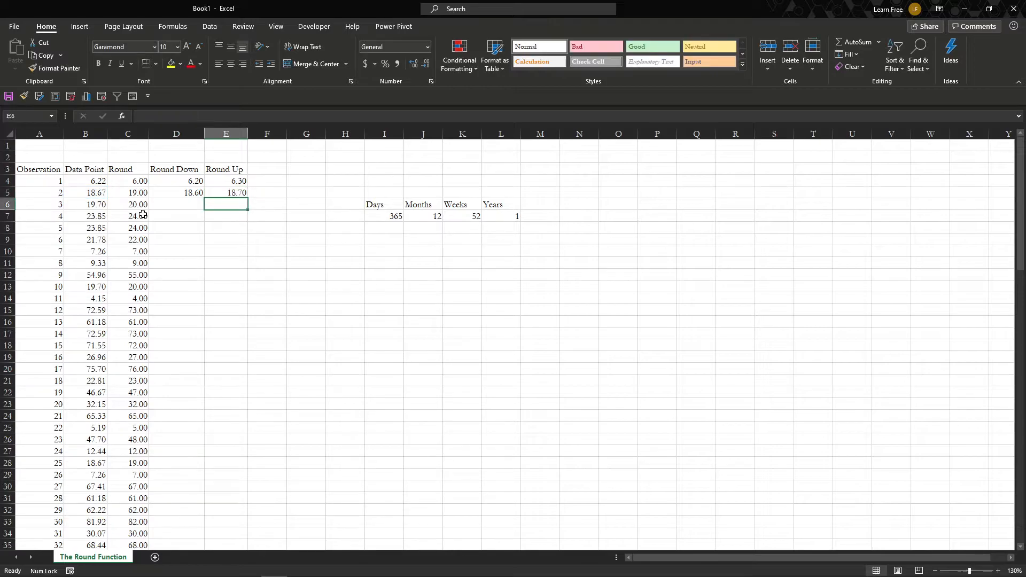
- Fill the Round Down and Round Up formulas in D5:E5 down through the remaining data rows
key("Up")
key("Left")
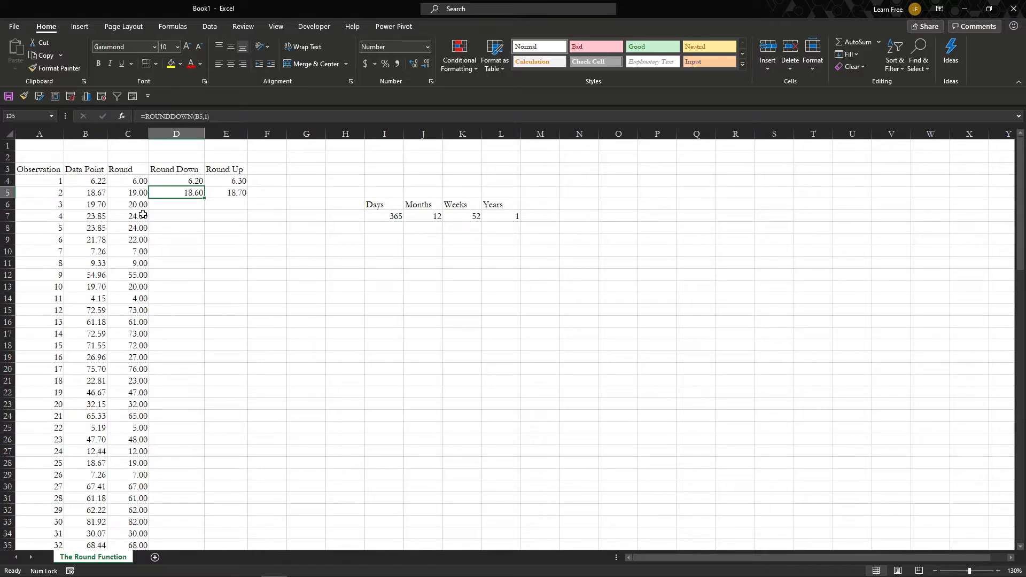
key("shift+Right")
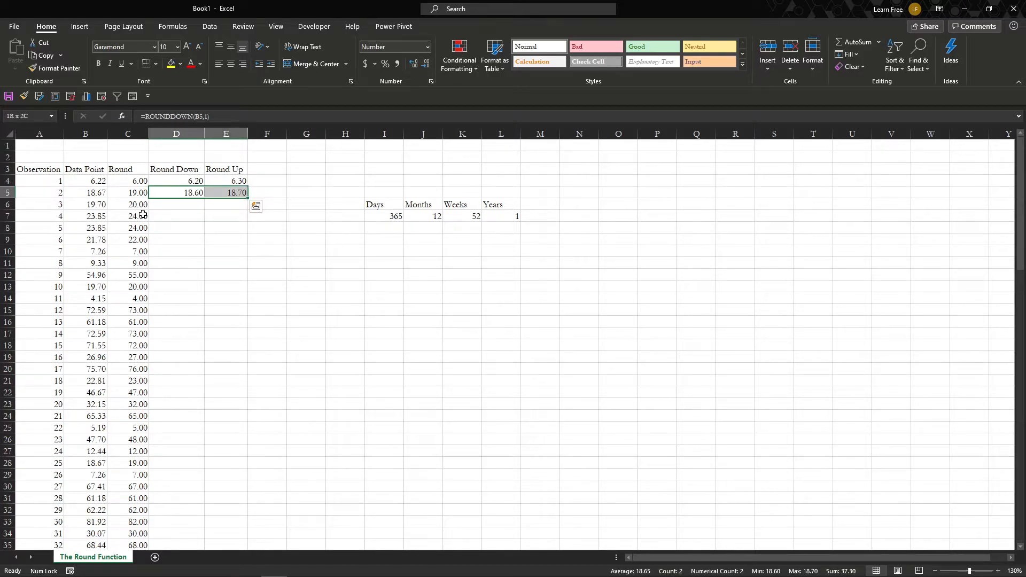
double_click(247, 198)
left_click(285, 193)
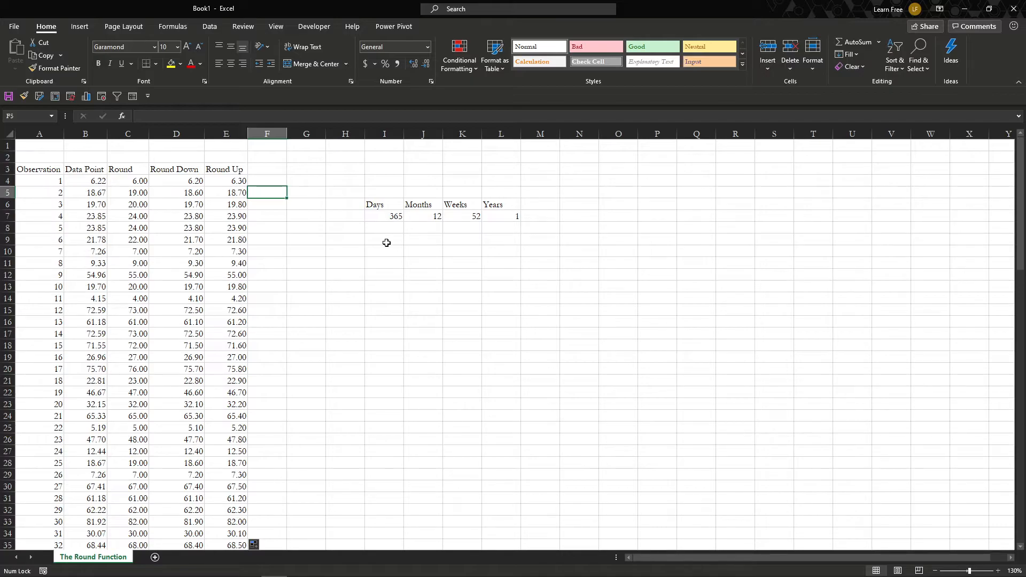
- Enter the current date in I4 with the TODAY function
left_click(380, 218)
left_click(382, 179)
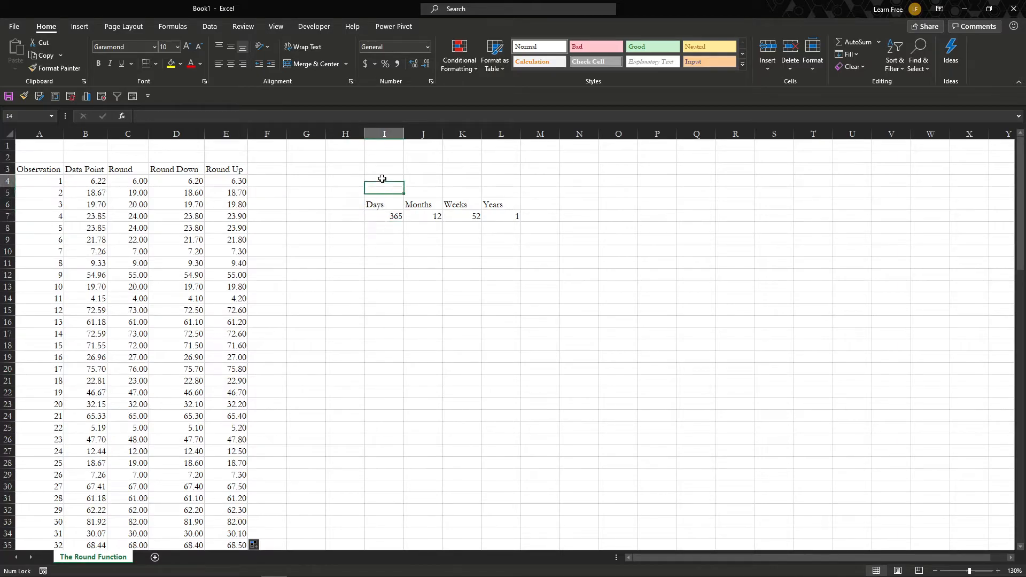
type("=today")
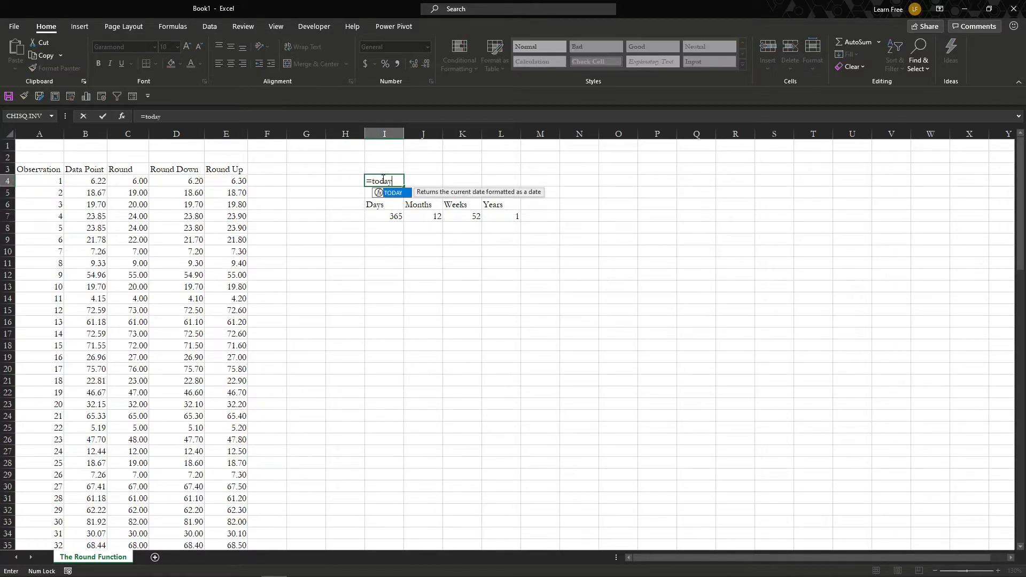
key("Tab")
key("Return")
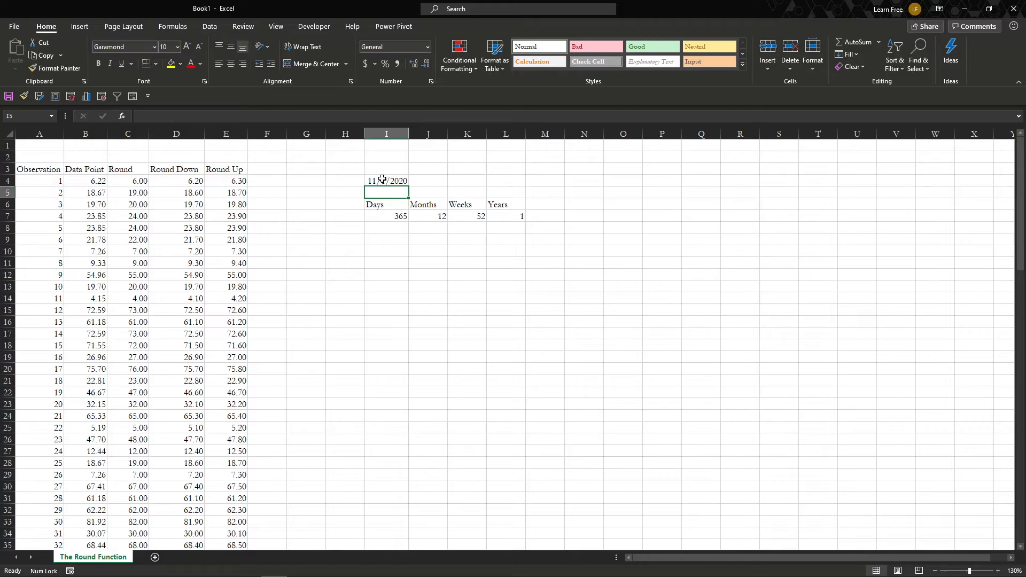
- Enter =I4+278 in I3 to calculate the date 278 days after the one in I4
key("Up")
key("Up")
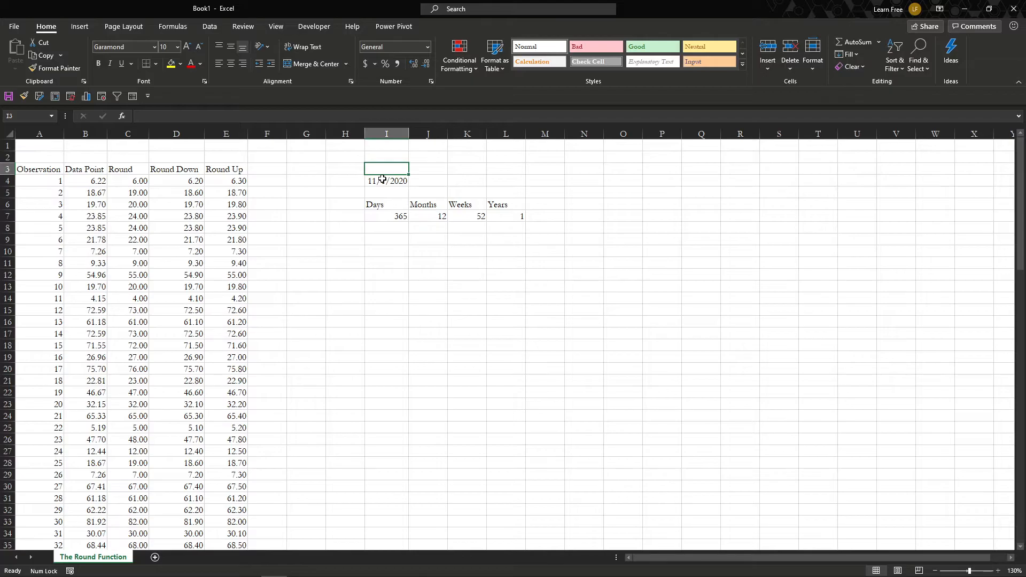
type("=")
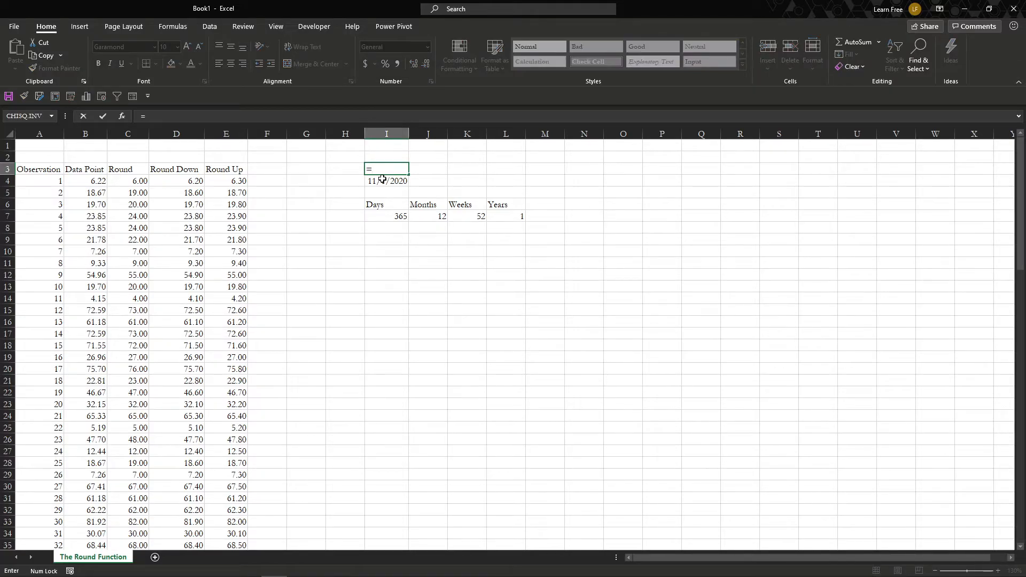
type("today()")
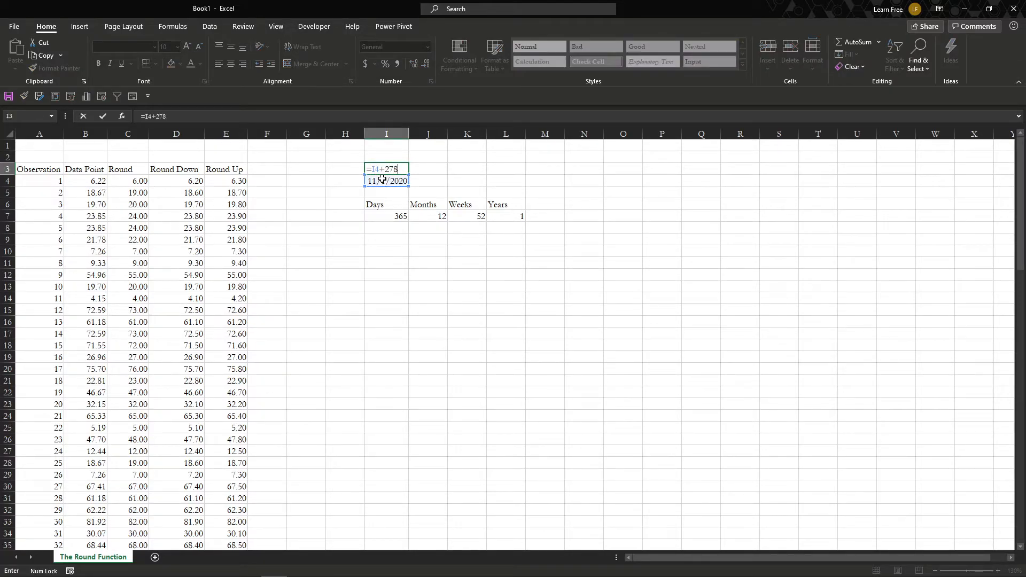
key("Return")
- Enter =I4-I3 in I2 to calculate the number of days between the two dates
key("Down")
key("Down")
key("Down")
key("Up")
key("Up")
key("Up")
key("Up")
key("Up")
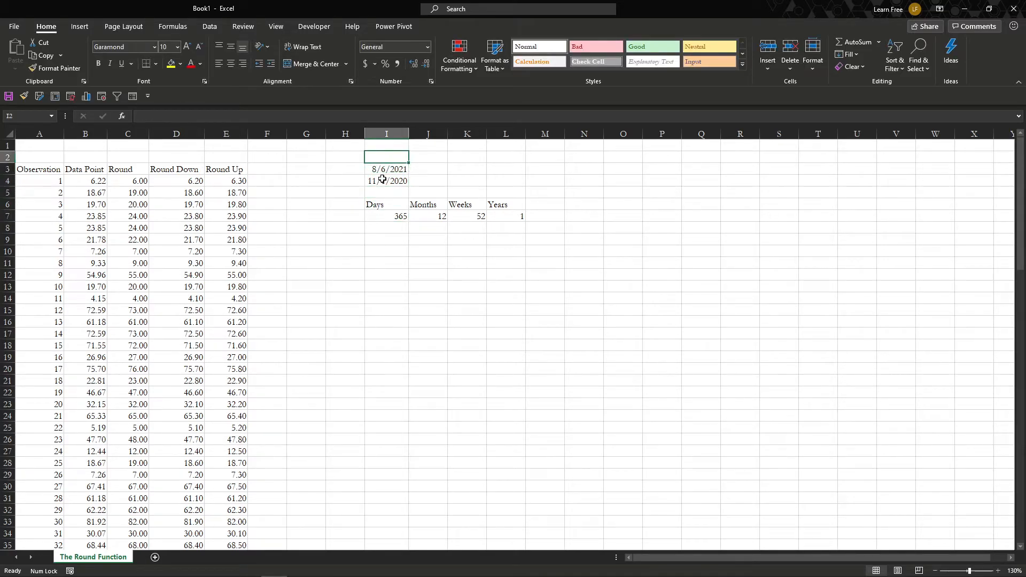
type("=")
key("Down")
key("Down")
type("-")
key("Up")
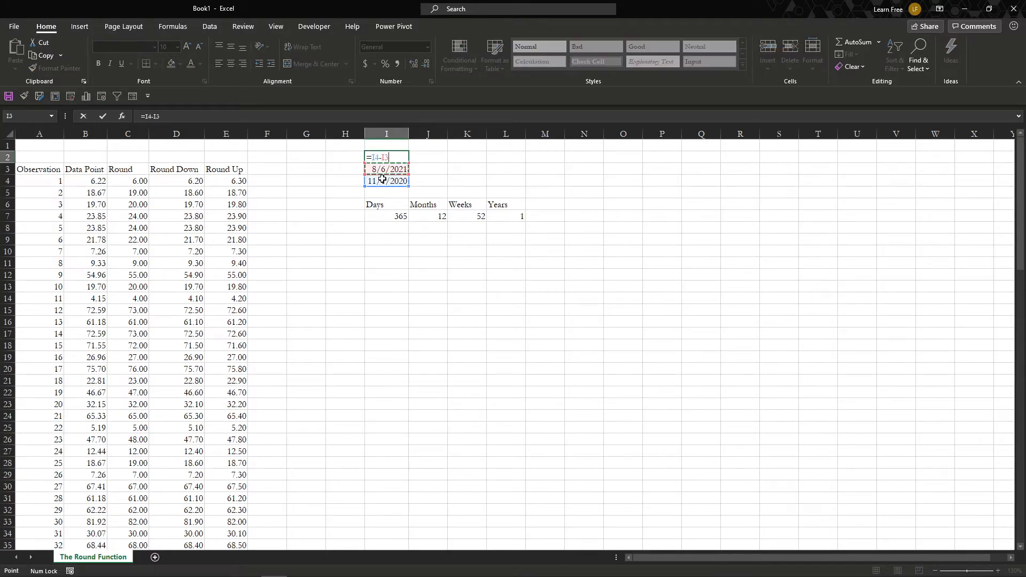
key("Return")
key("Up")
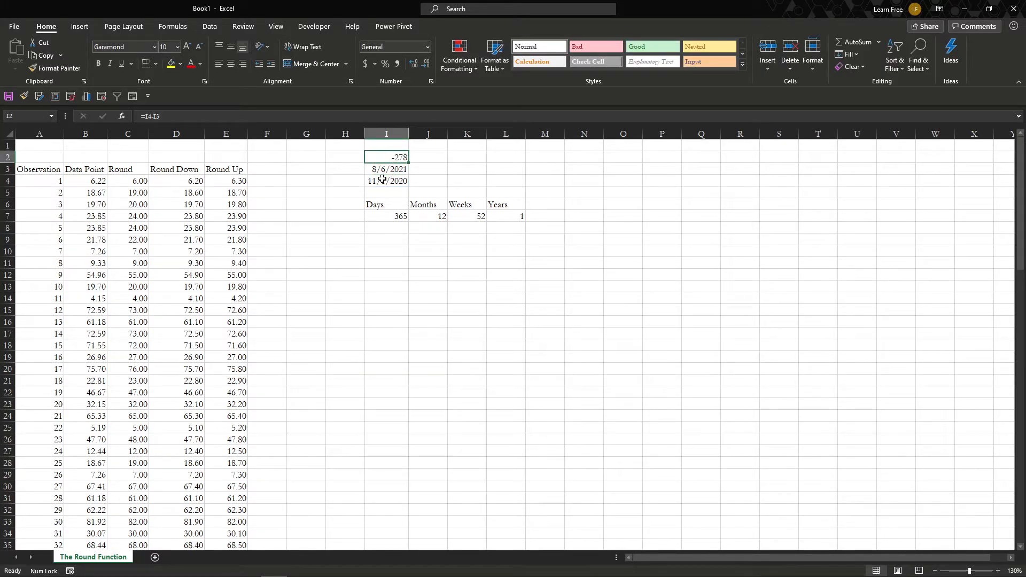
key("F2")
key("Escape")
key("Down")
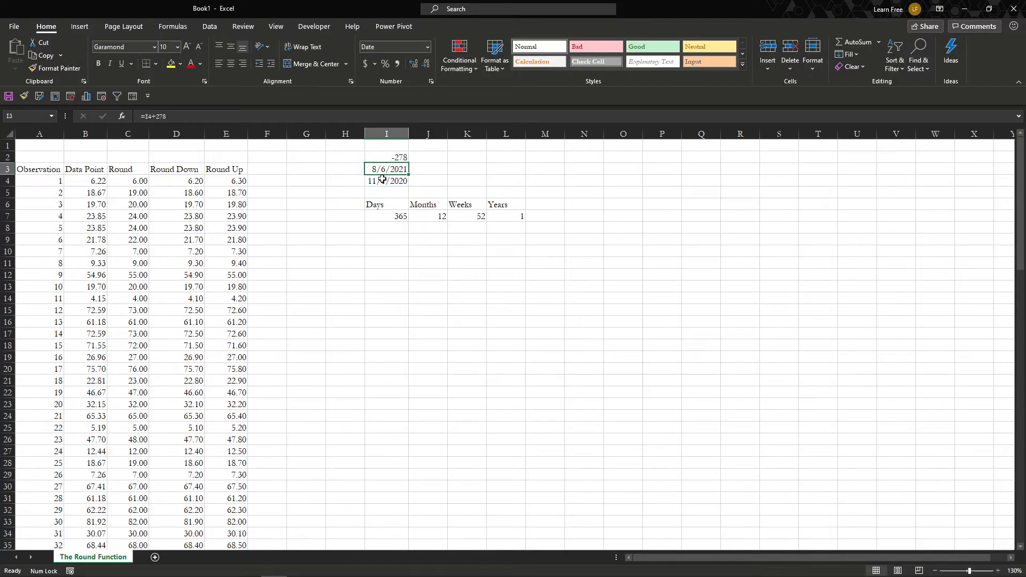
- Change the date formula in I3 to =I4+275
key("F2")
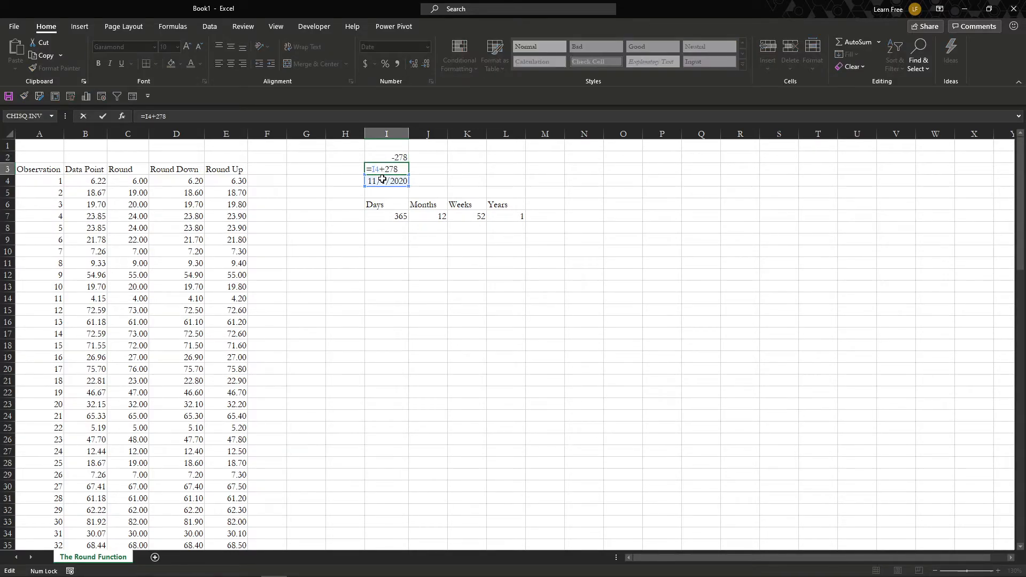
key("BackSpace")
type("5")
key("Return")
- Set the Days value in I7 to 275
key("Down")
key("Down")
key("Down")
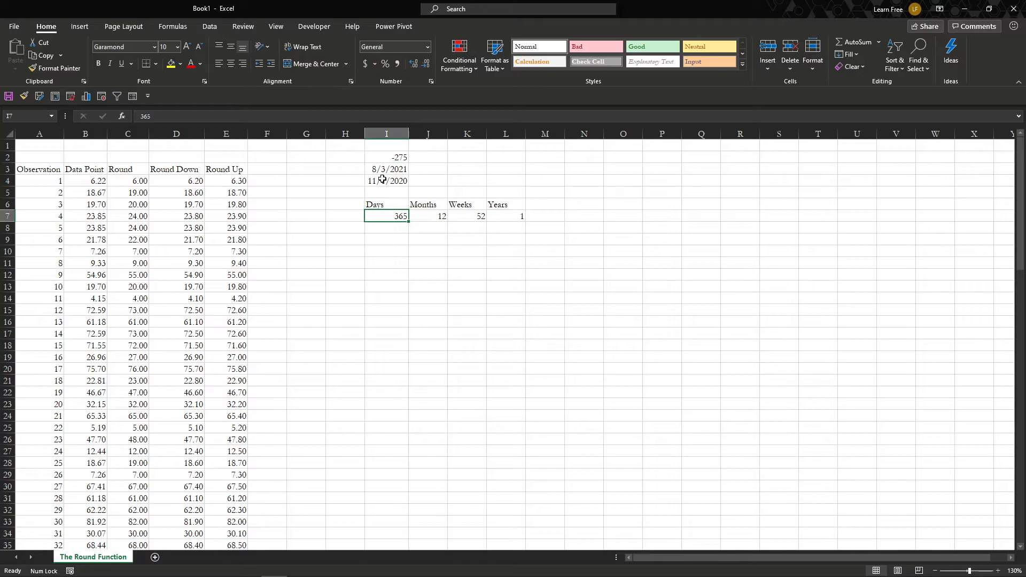
type("278")
key("BackSpace")
type("5")
key("Return")
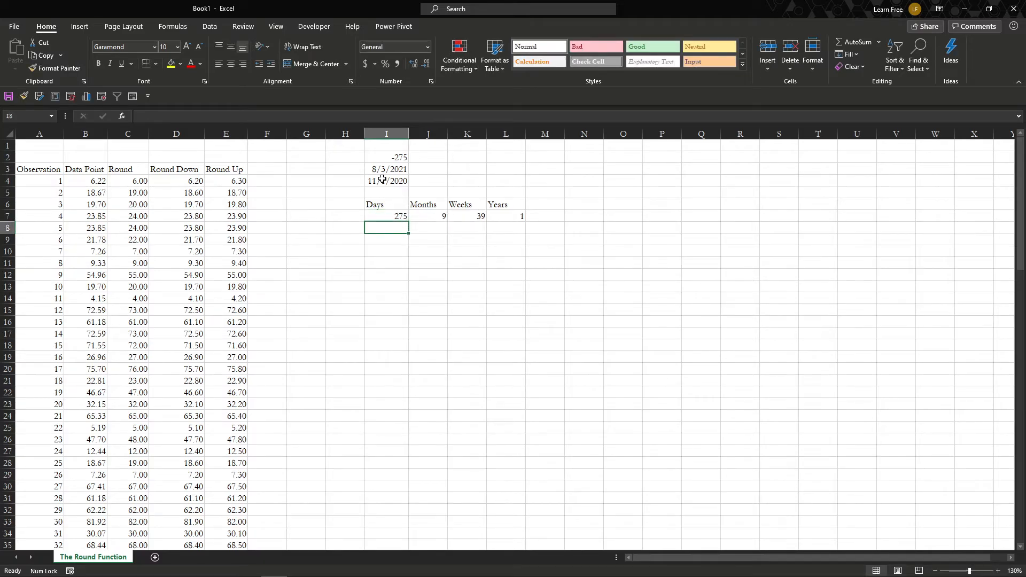
- Inspect the ROUND formulas in J7, K7 and L7 that convert the days into months, weeks and years
key("Up")
key("Right")
key("Right")
key("Right")
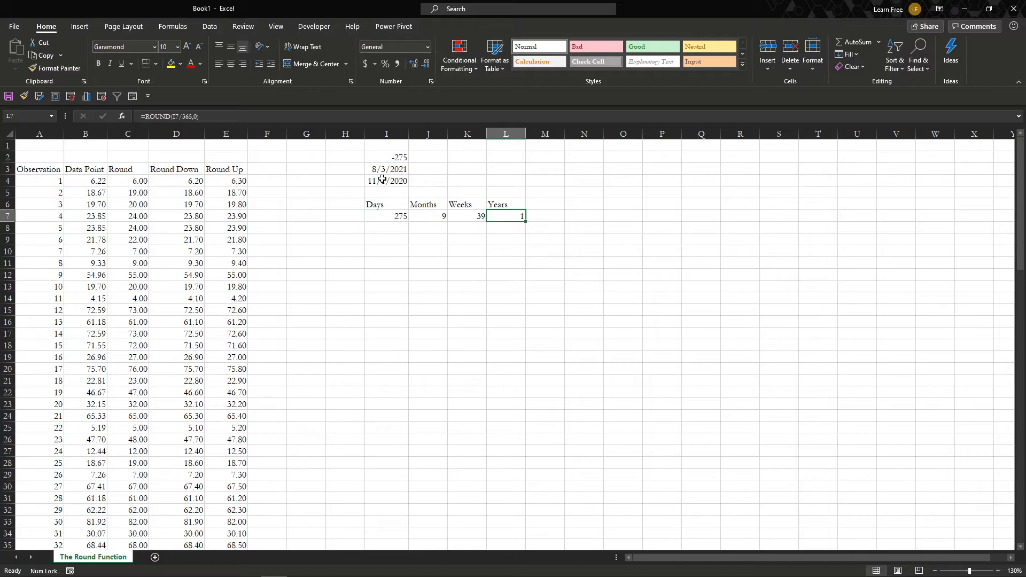
key("Left")
key("Left")
key("Left")
key("Right")
key("F2")
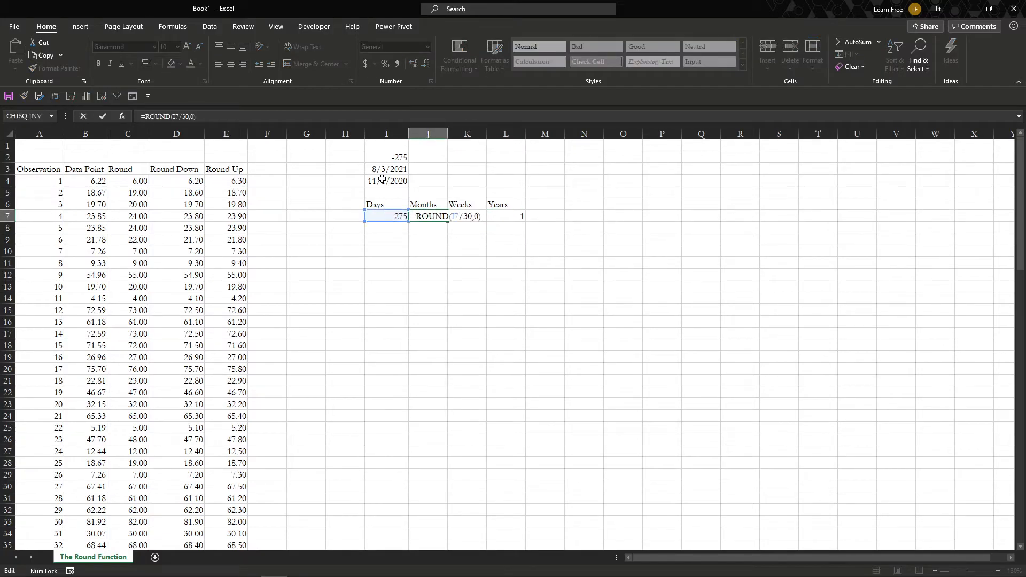
key("Escape")
key("Right")
key("F2")
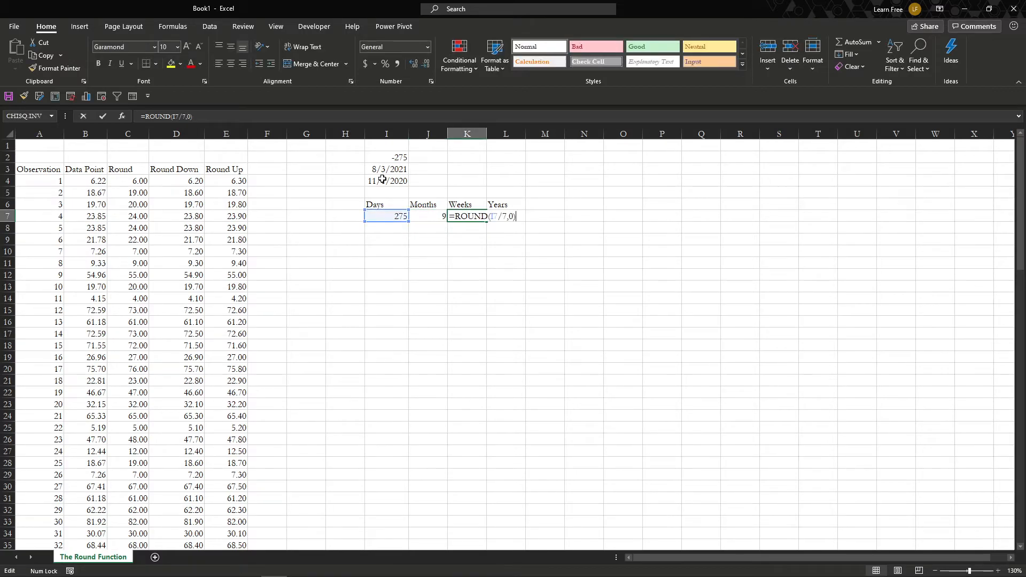
key("Escape")
key("Right")
key("F2")
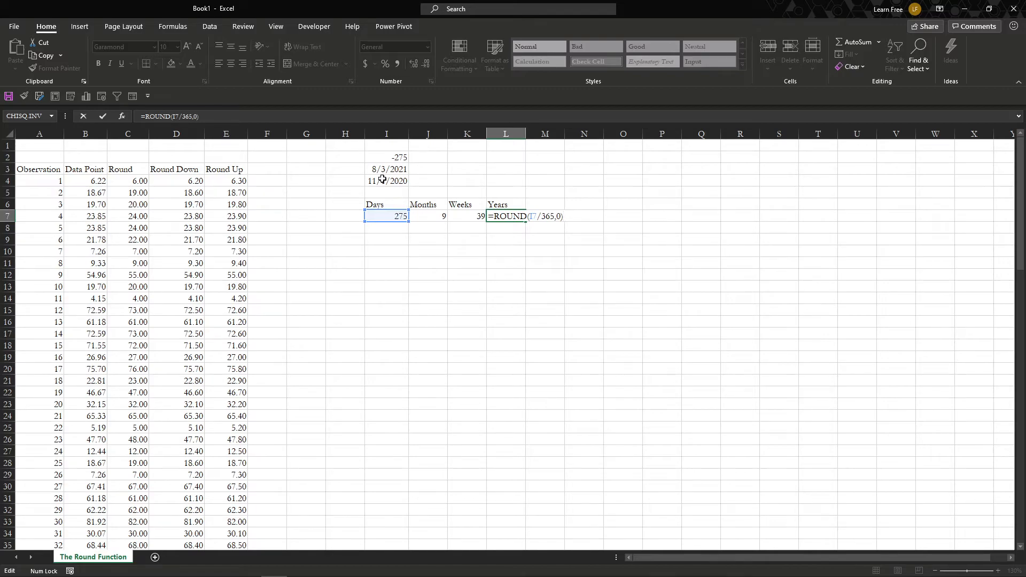
key("Escape")
- Recheck the divisors in the Months, Weeks and Years formulas of row 7, then return to the Days cell I7
key("Left")
key("Left")
key("F2")
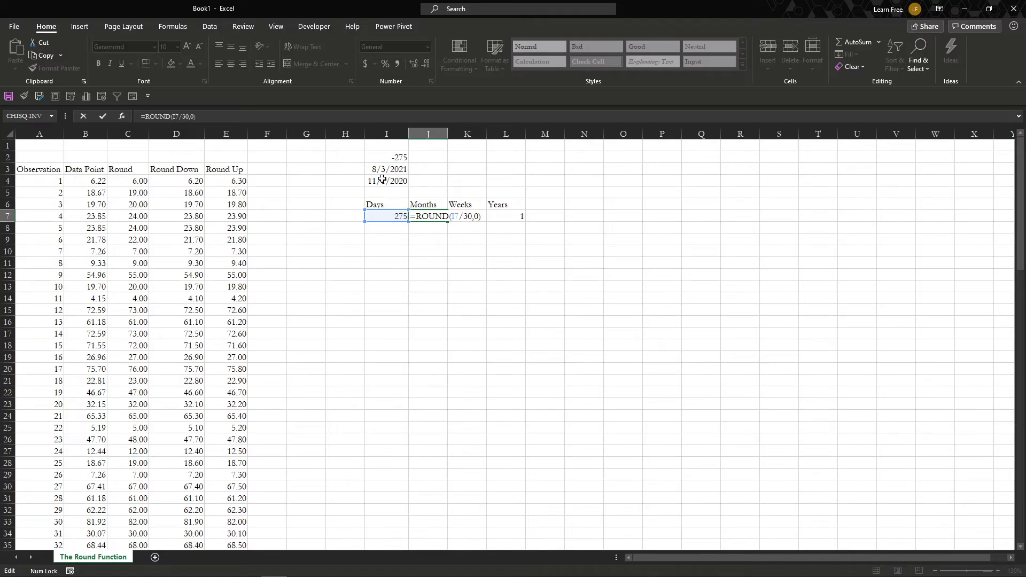
key("Escape")
key("Right")
key("F2")
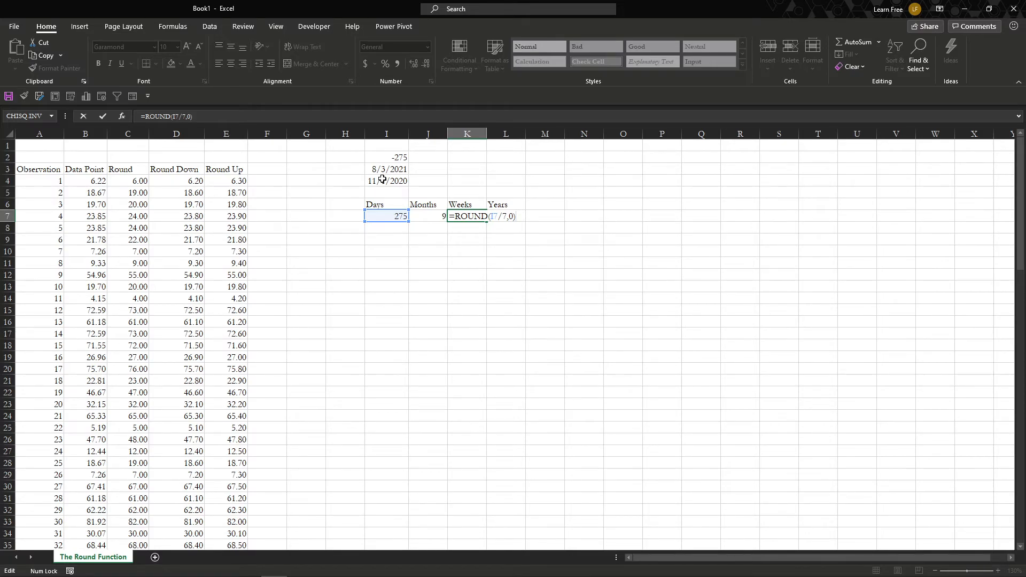
key("Escape")
key("Right")
key("F2")
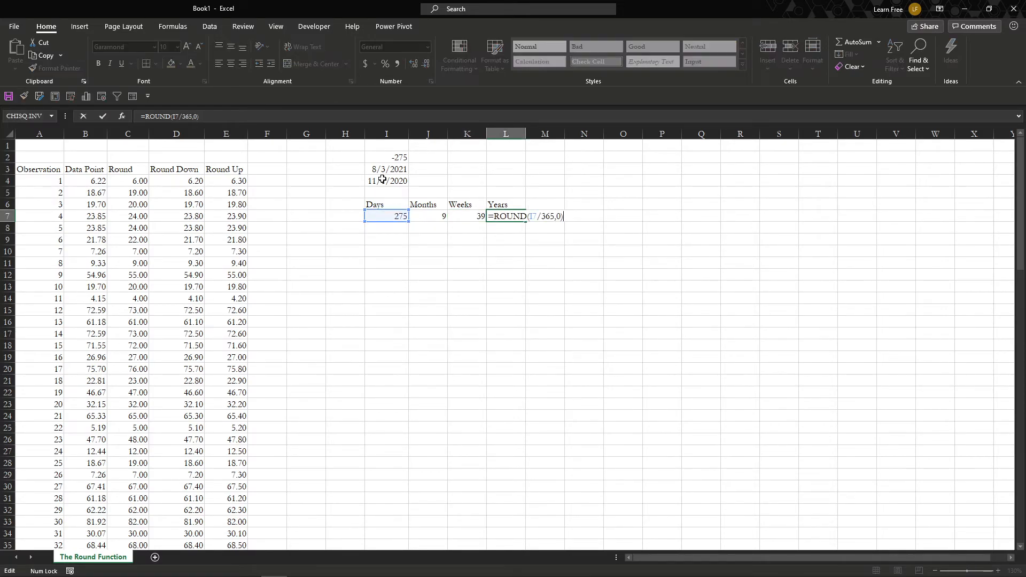
key("Escape")
key("Left")
key("Left")
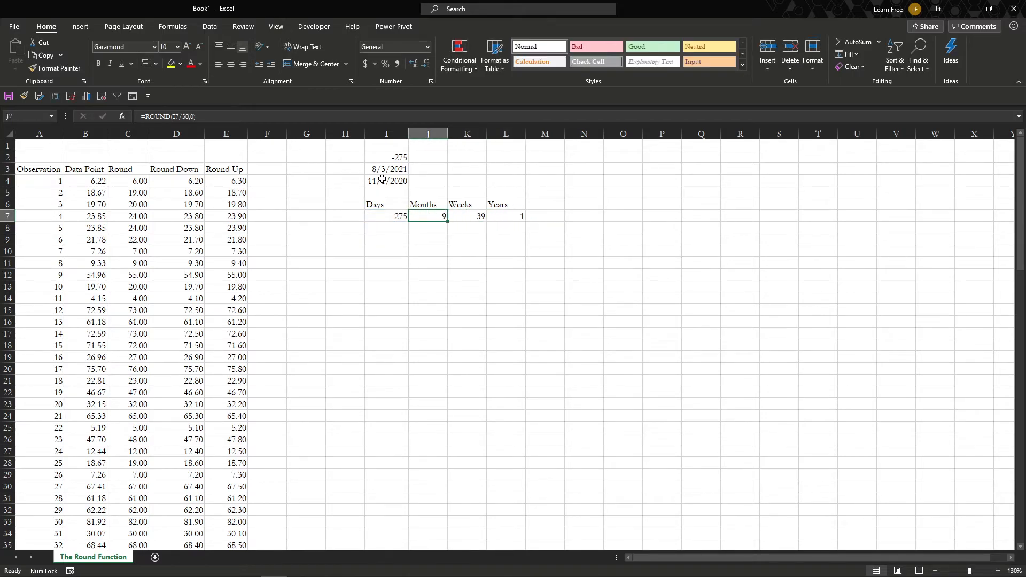
key("Left")
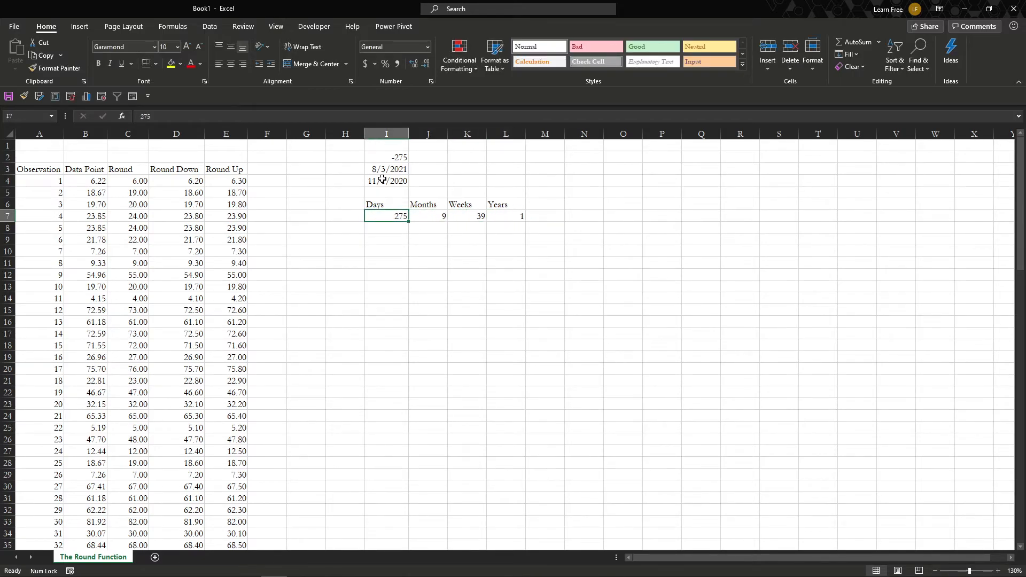